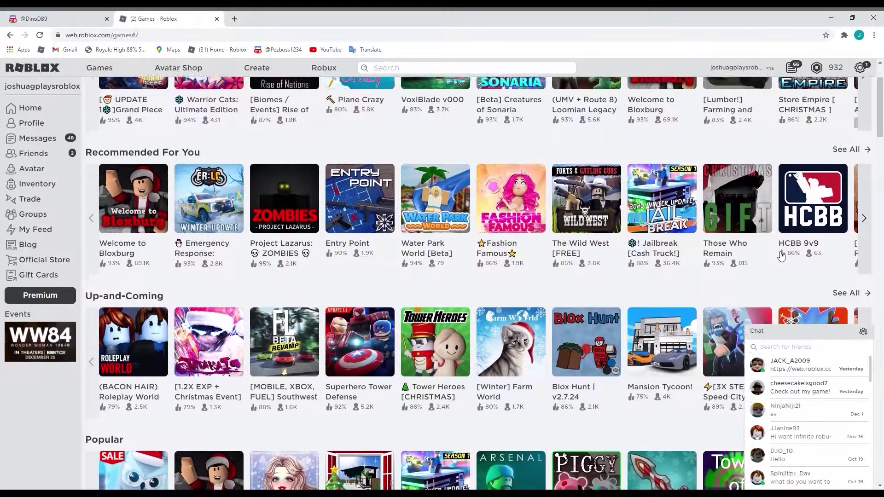
pyautogui.scroll(-2, 780, 258)
pyautogui.scroll(-1, 781, 257)
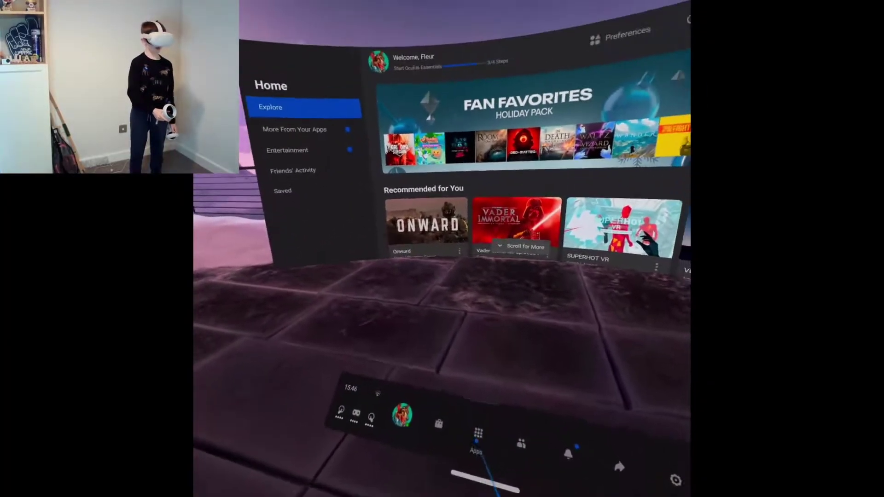
pyautogui.click(486, 351)
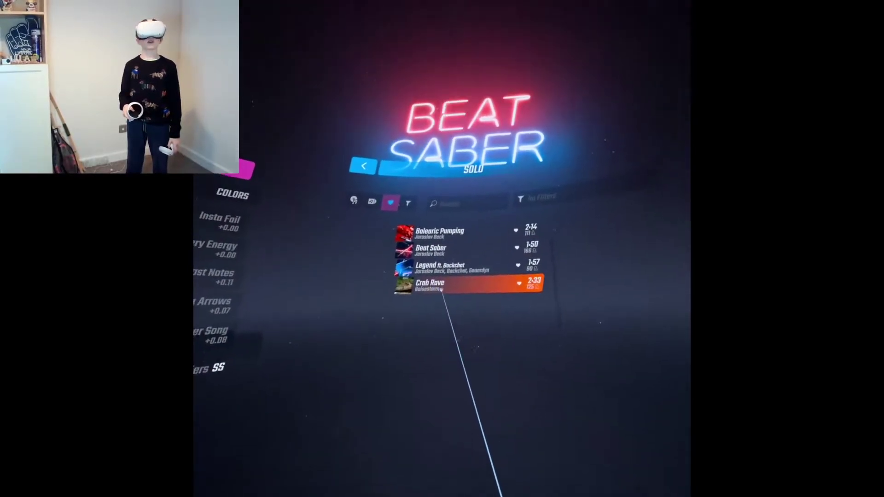
pyautogui.click(432, 249)
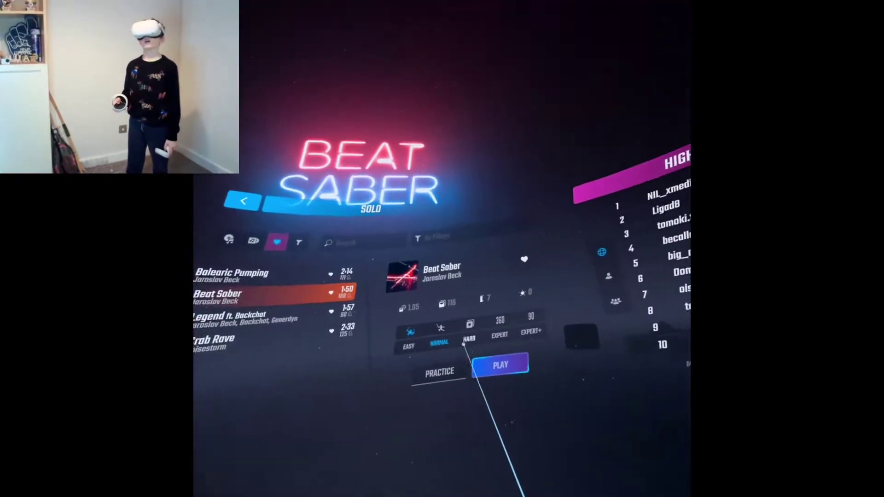
pyautogui.click(468, 339)
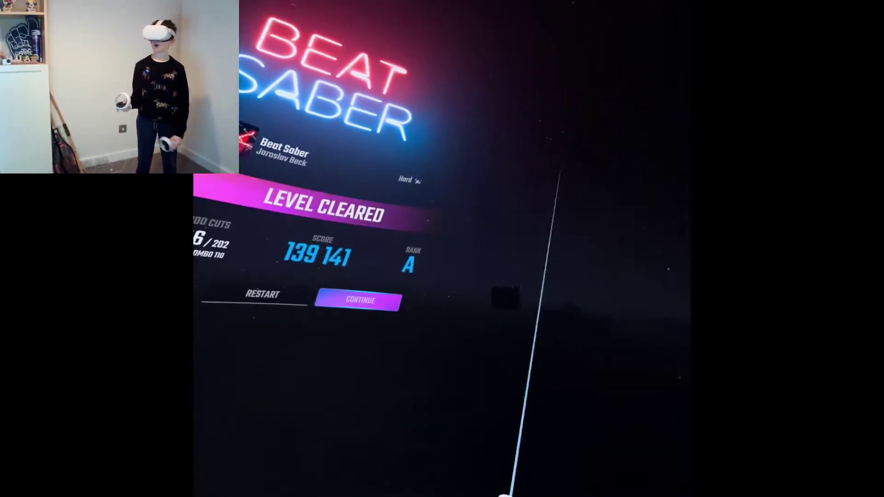
pyautogui.click(470, 297)
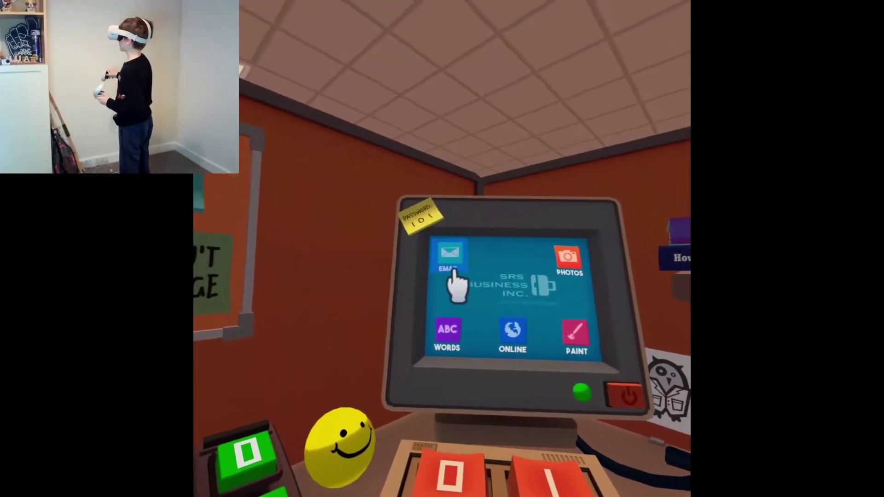
pyautogui.click(452, 277)
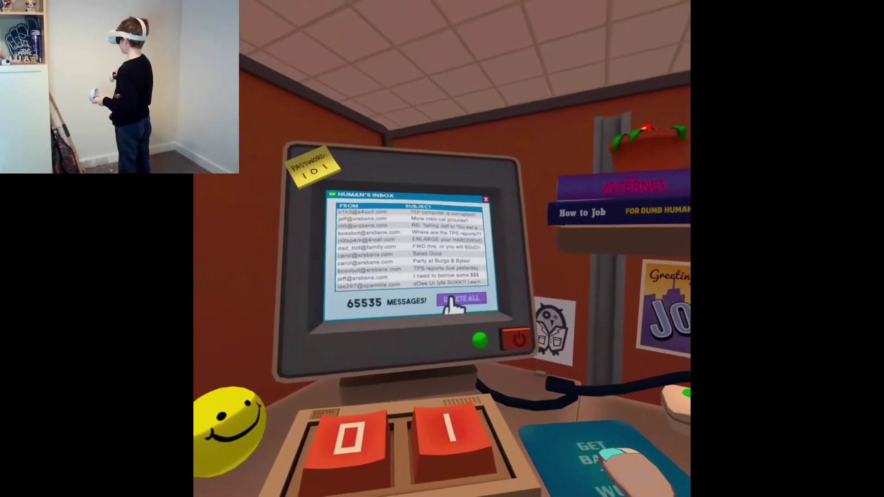
pyautogui.click(449, 288)
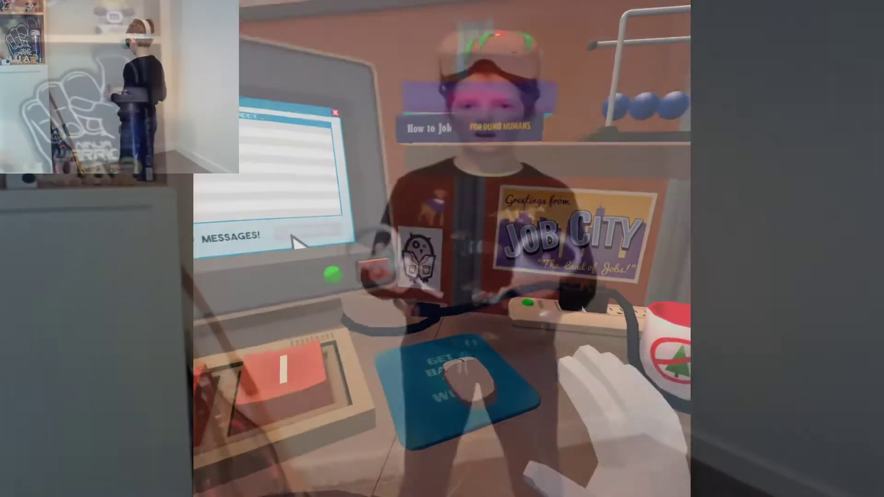